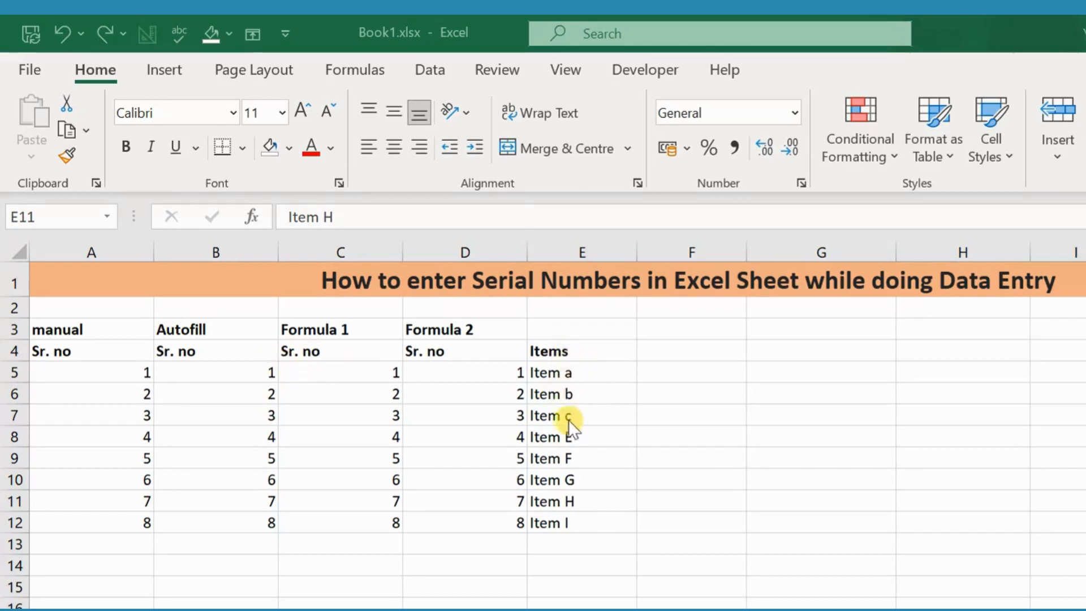
# Add the header Qty in the cell next to Items
pyautogui.click(701, 351)
pyautogui.write('Qt')
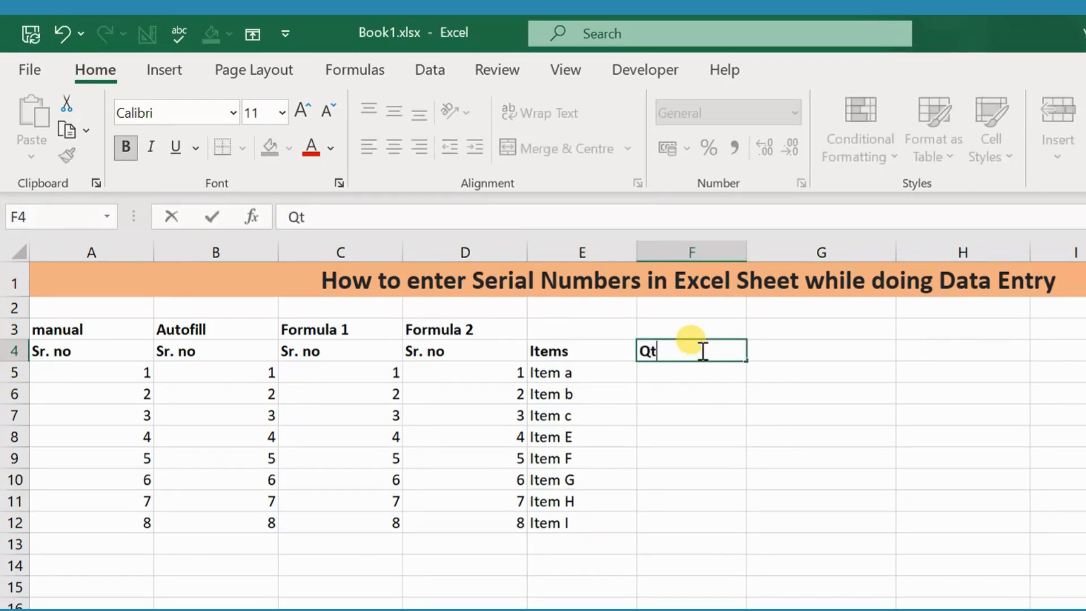
pyautogui.write('y')
pyautogui.press('Return')
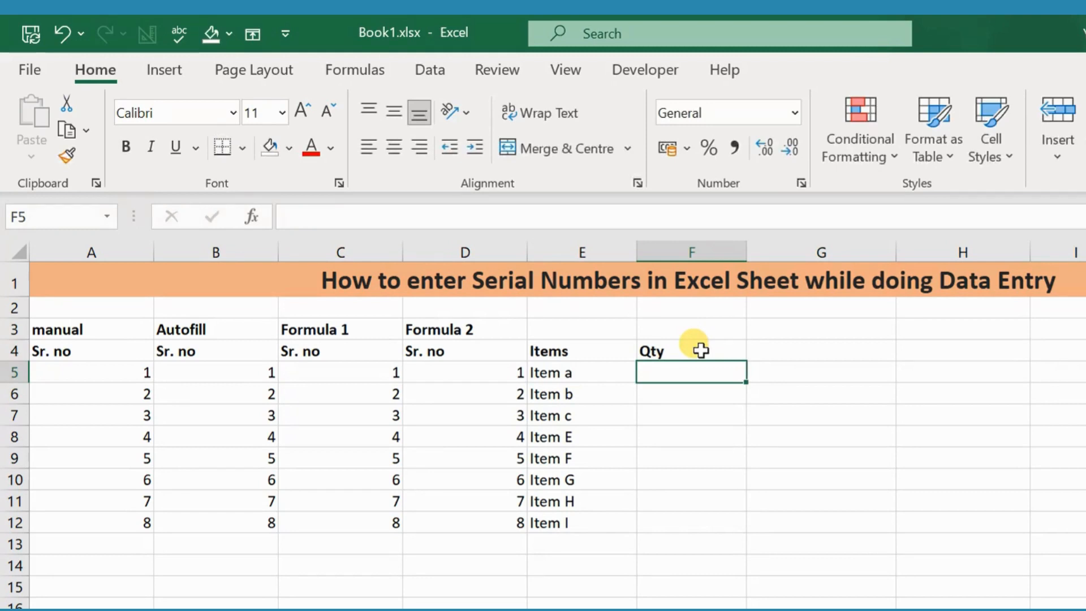
# Enter the quantities 100, 200, 100, 20, 30, 10, 5 and 2 down the Qty column for Items a to I
pyautogui.write('10')
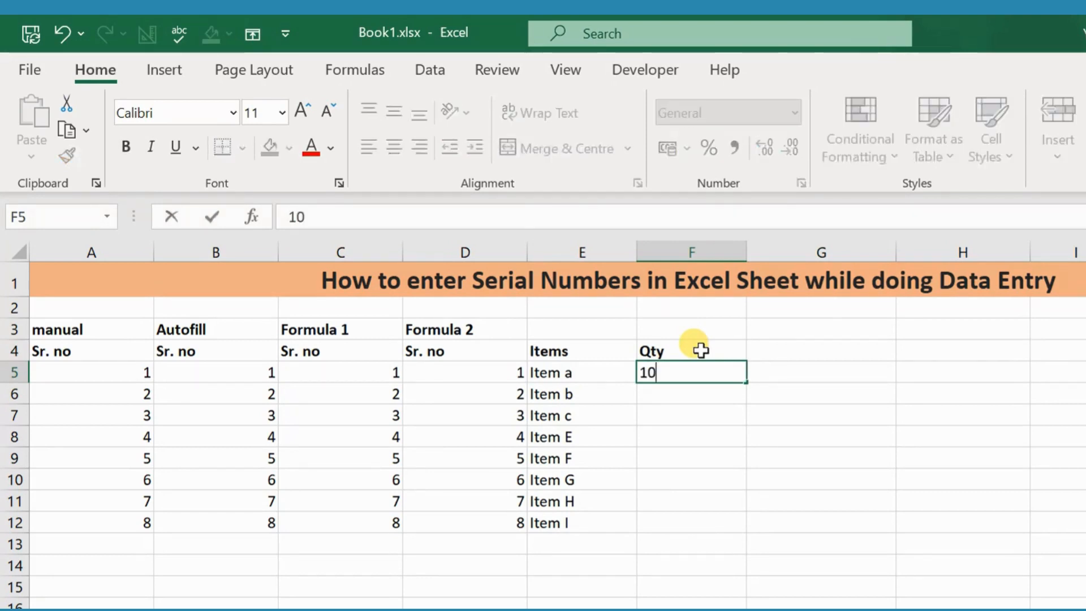
pyautogui.write('0')
pyautogui.press('Return')
pyautogui.write('200')
pyautogui.press('Return')
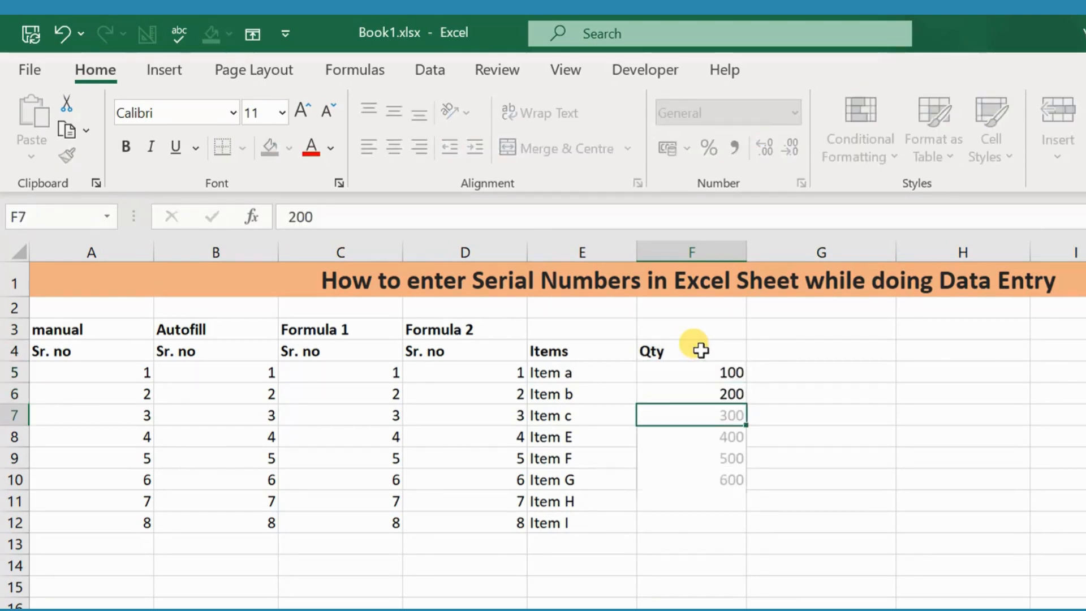
pyautogui.write('100')
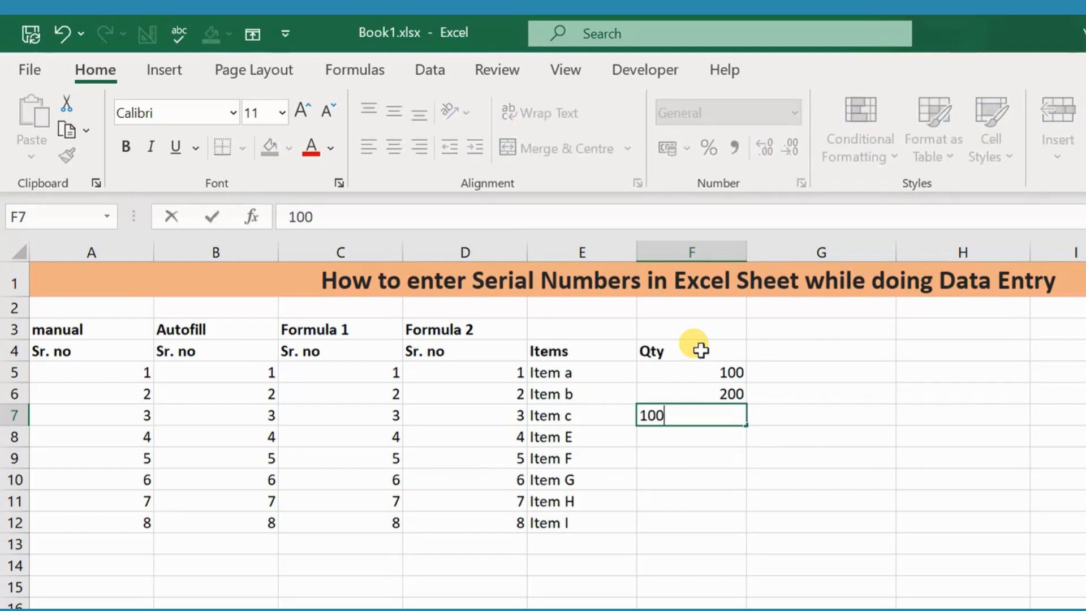
pyautogui.press('Return')
pyautogui.write('20')
pyautogui.press('Return')
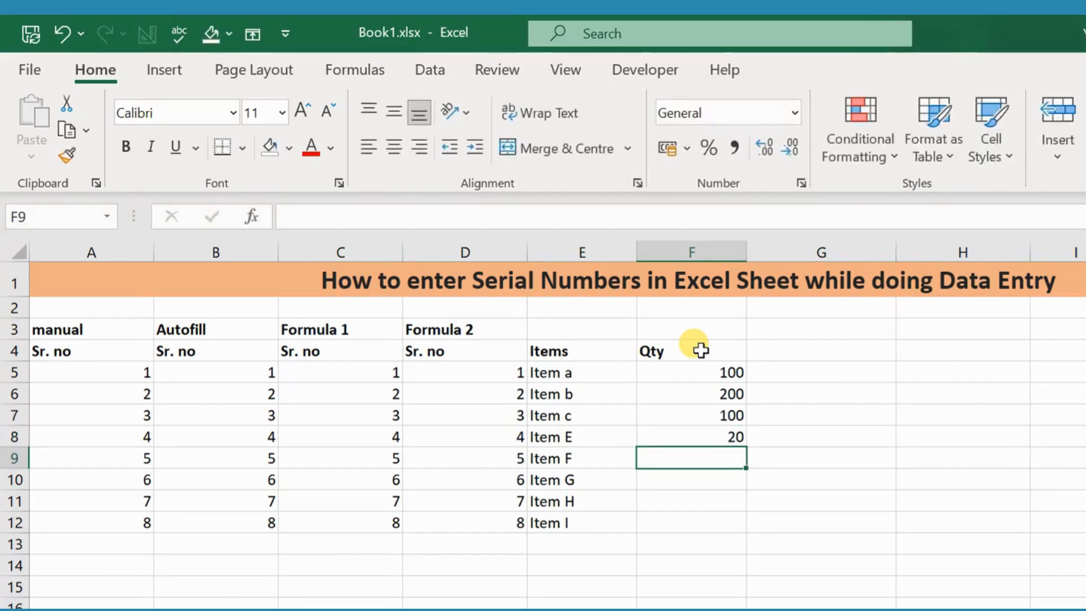
pyautogui.write('30')
pyautogui.press('Return')
pyautogui.write('10')
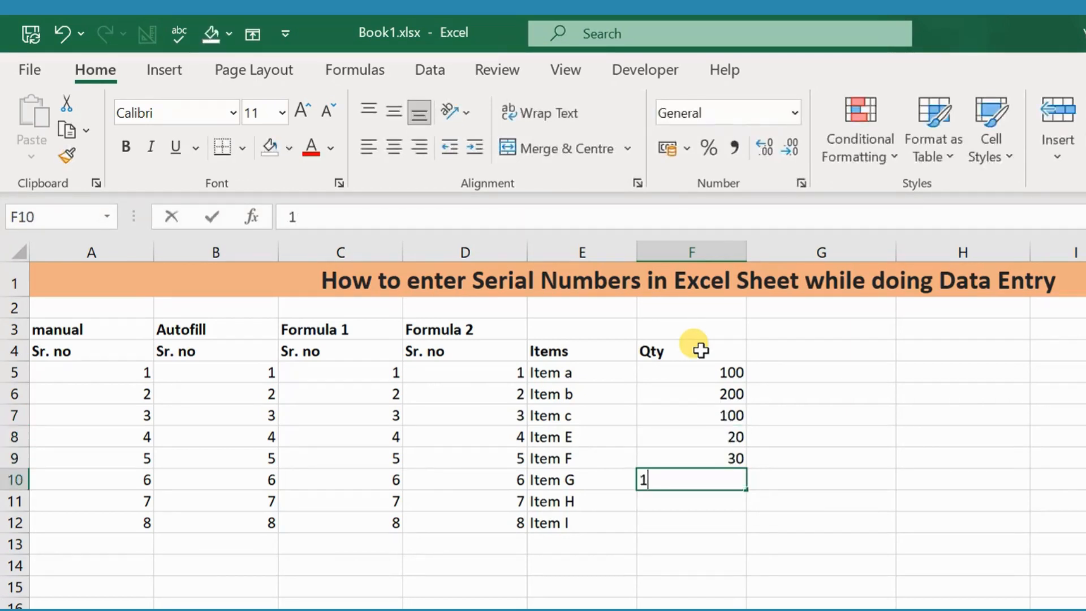
pyautogui.press('Return')
pyautogui.write('5')
pyautogui.press('Return')
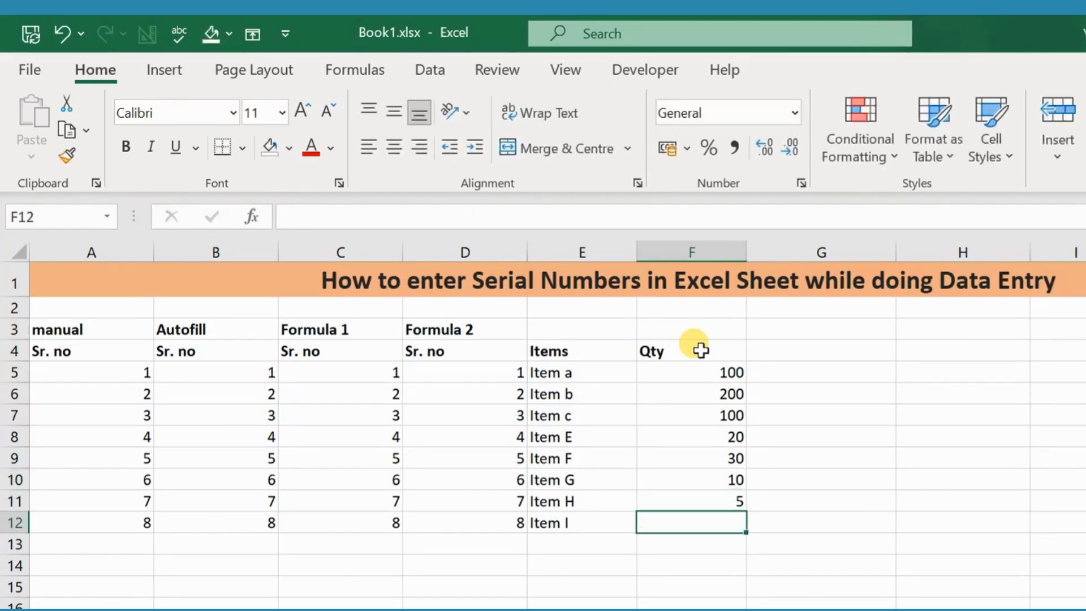
pyautogui.write('2')
pyautogui.press('Return')
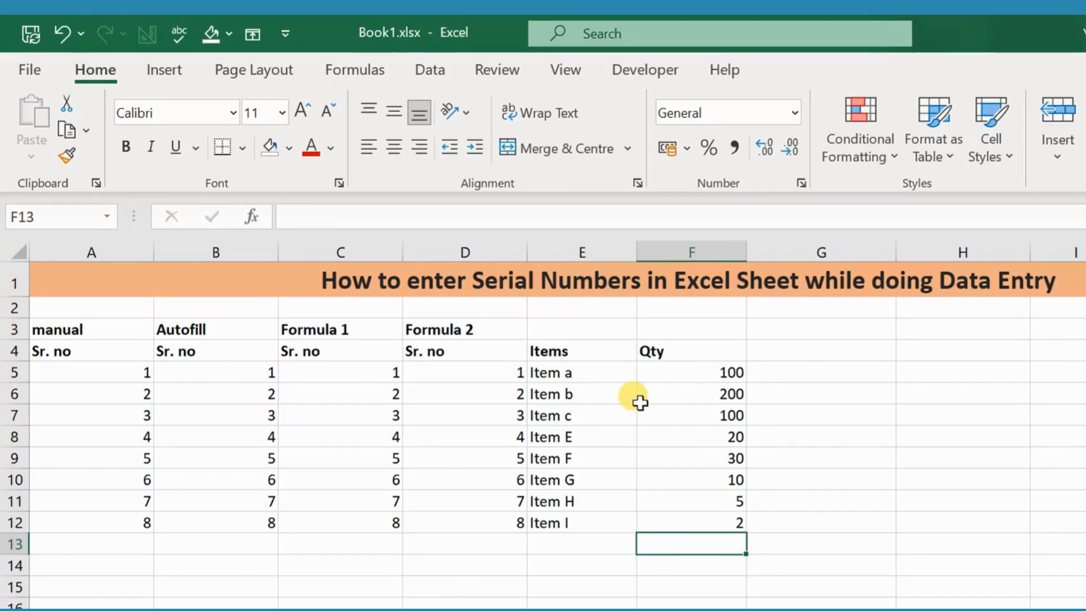
# Change the quantity for Item c to 0
pyautogui.click(716, 420)
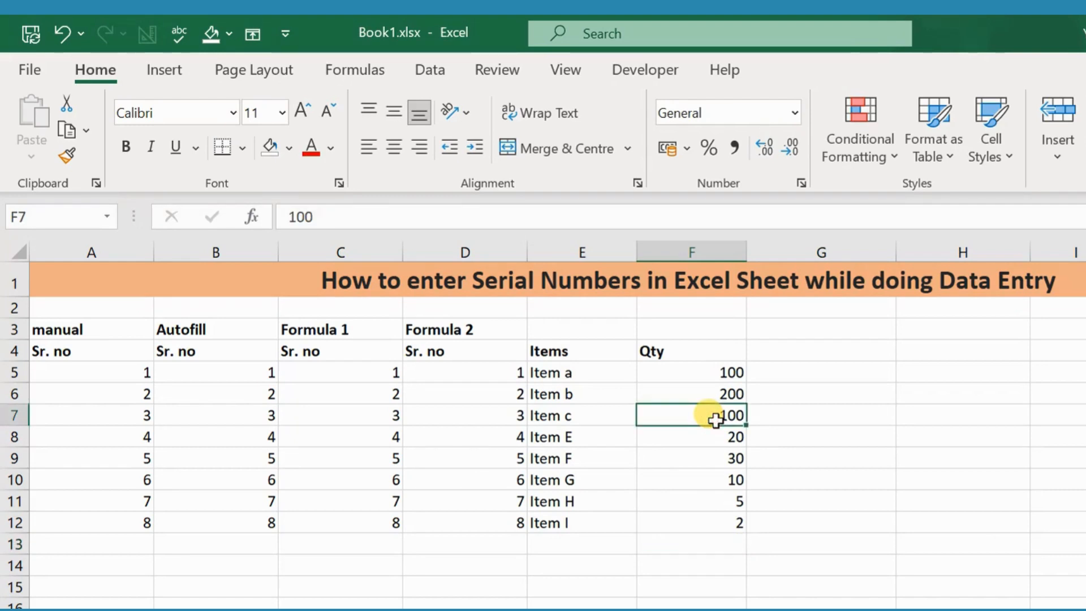
pyautogui.write('0')
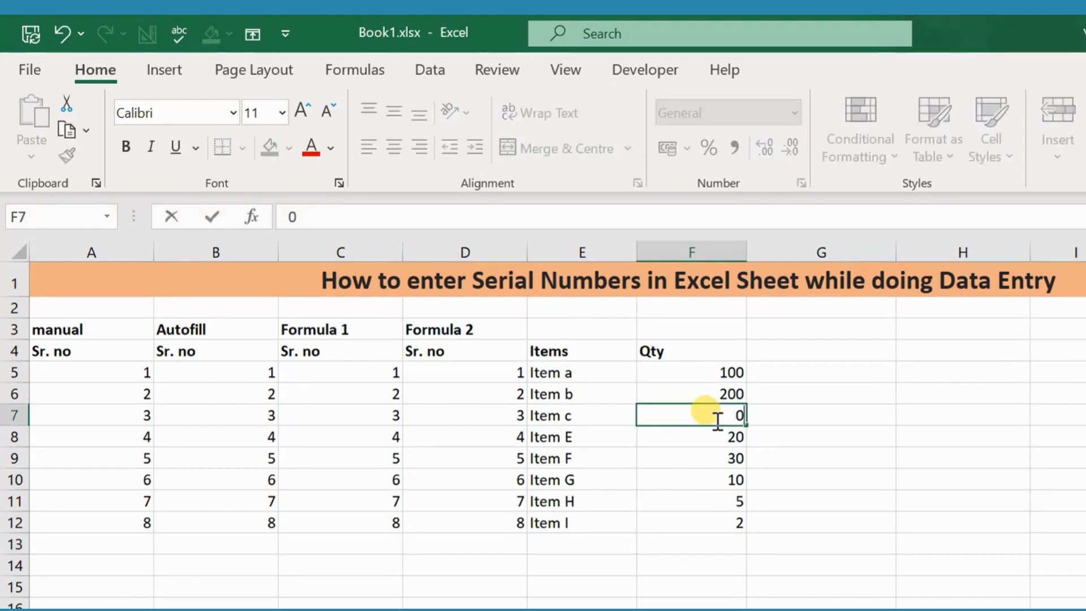
pyautogui.press('Return')
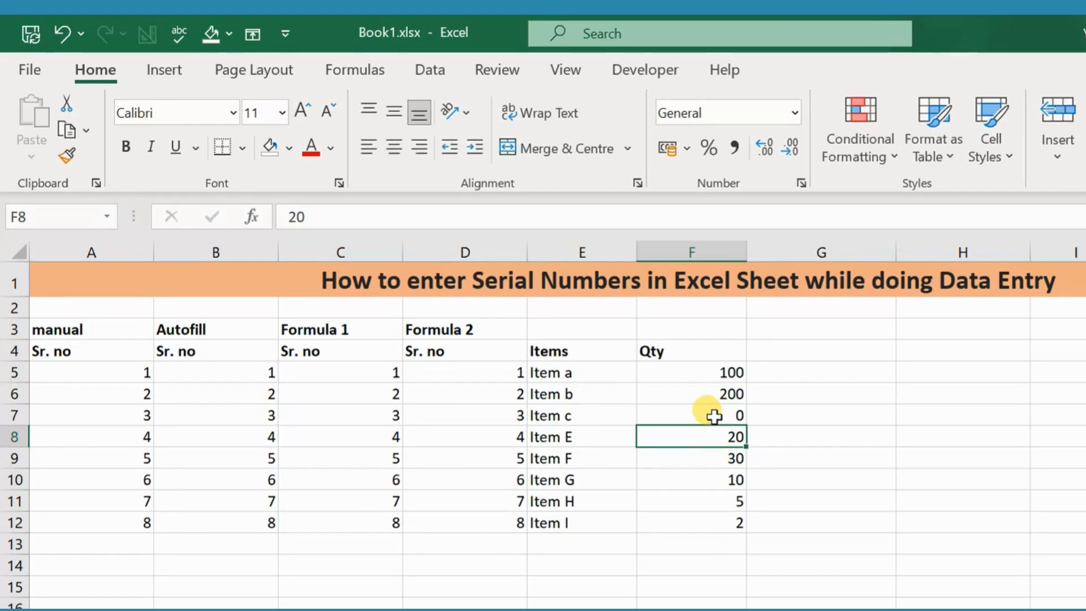
# Examine the cells of the Item c row across the sheet
pyautogui.click(714, 417)
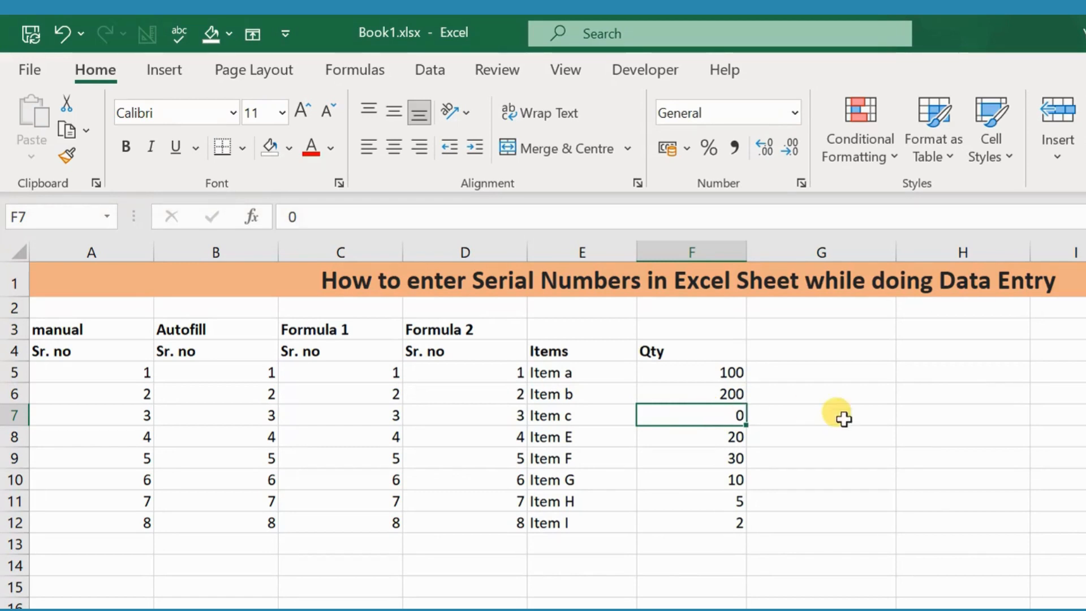
pyautogui.click(779, 415)
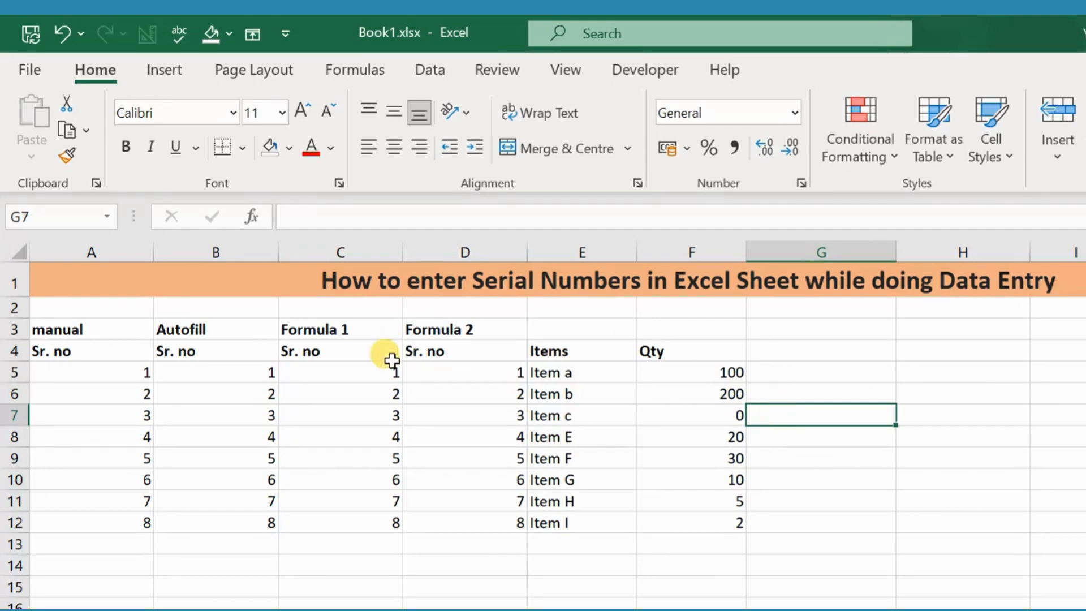
pyautogui.click(582, 415)
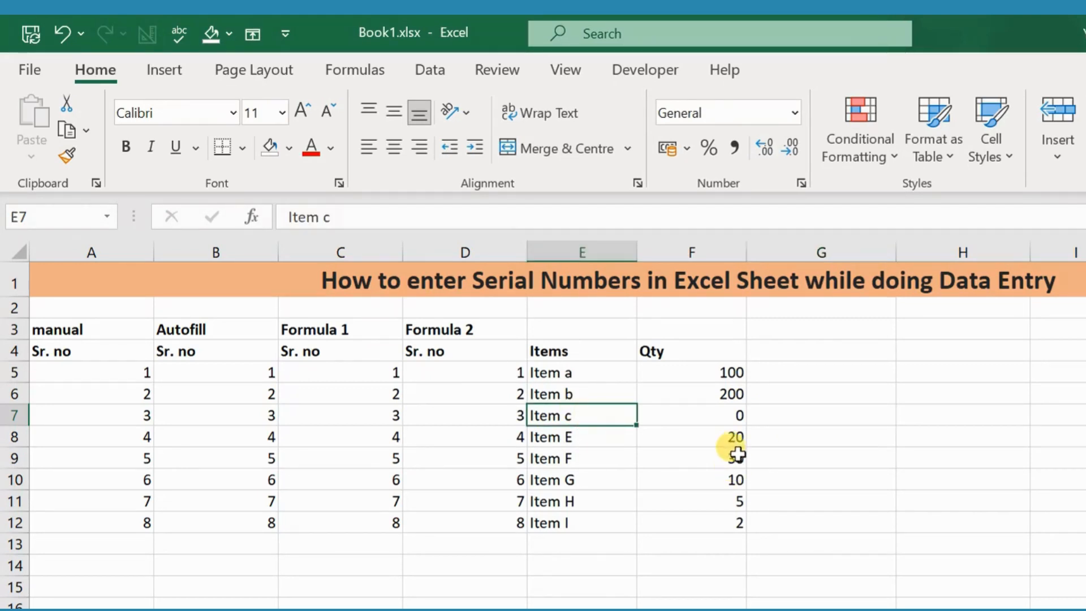
pyautogui.click(726, 414)
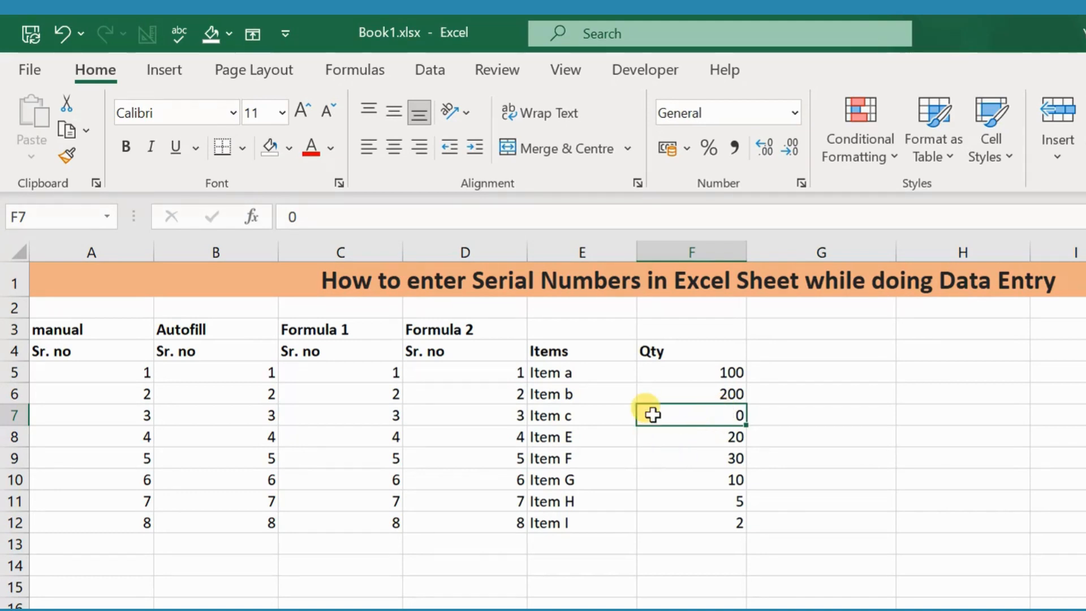
pyautogui.click(590, 418)
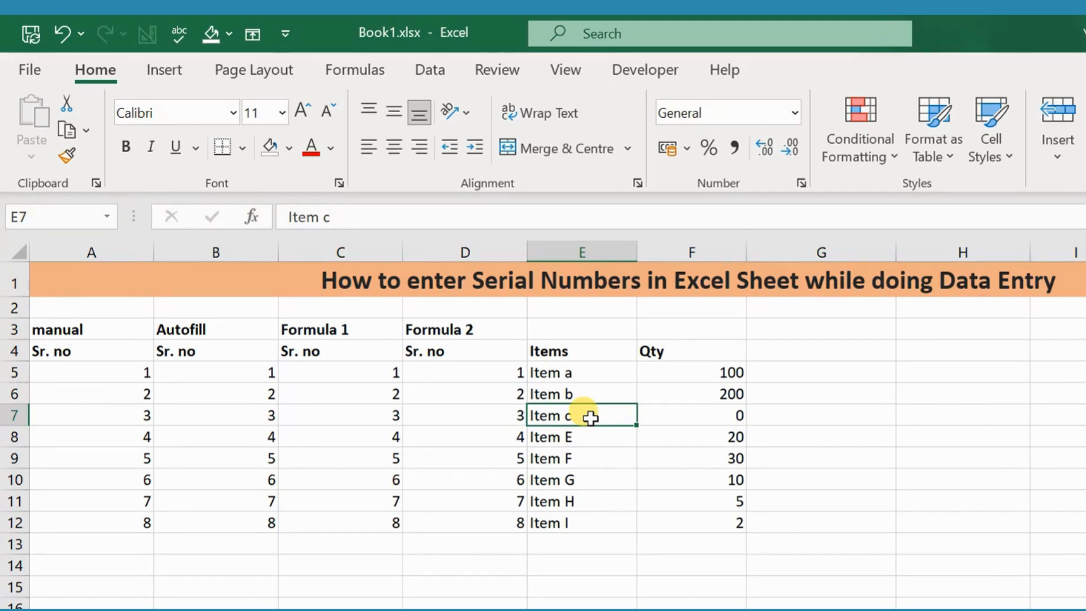
pyautogui.click(658, 416)
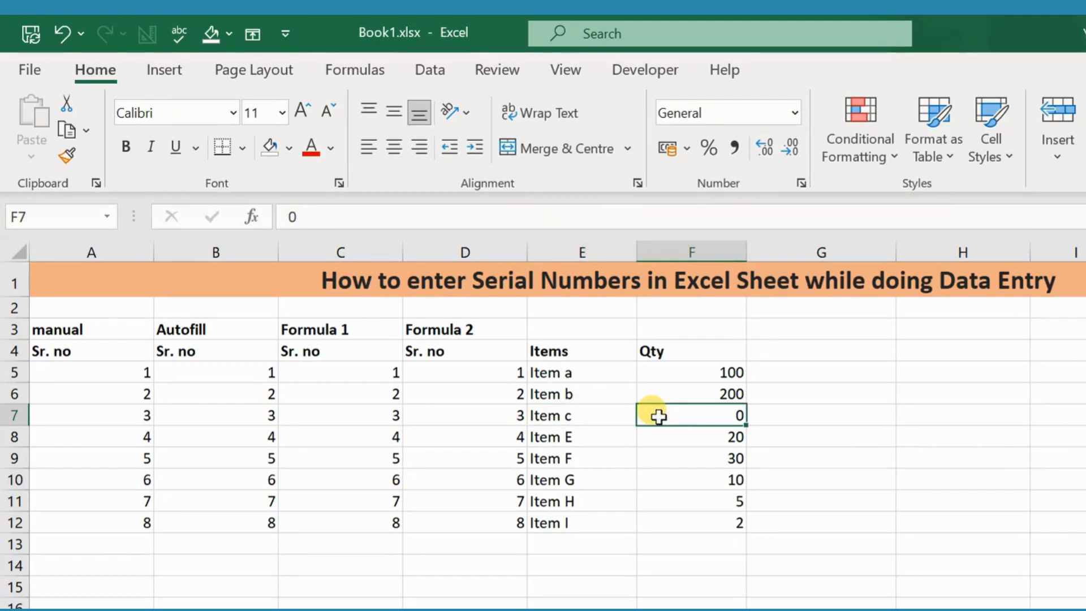
pyautogui.click(581, 417)
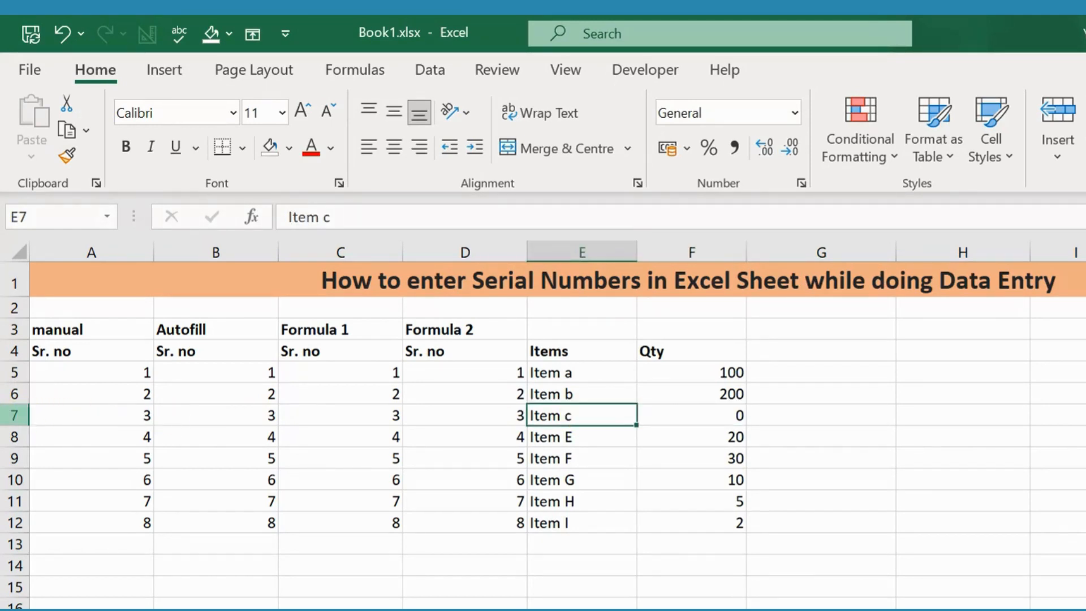
pyautogui.click(14, 415)
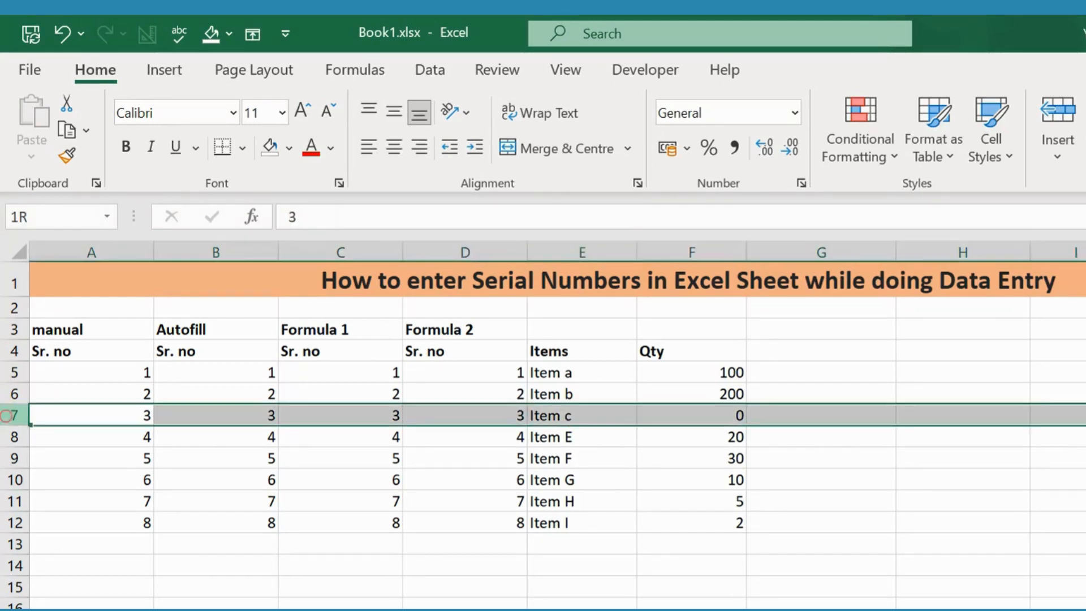
# Clear the Item c name and its quantity in row 7
pyautogui.click(582, 417)
pyautogui.press('Delete')
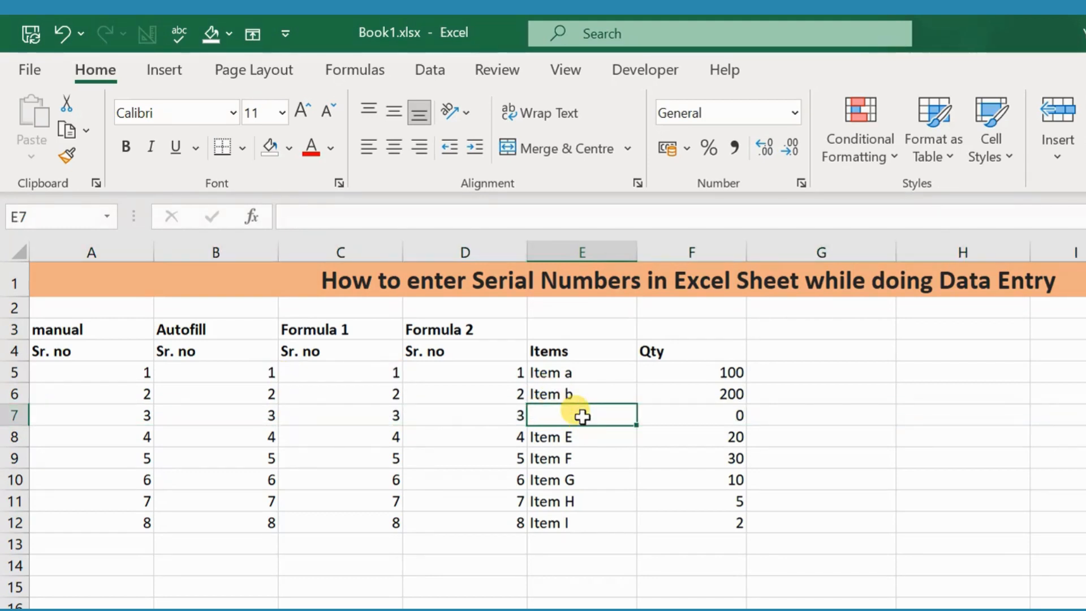
pyautogui.click(665, 417)
pyautogui.press('Delete')
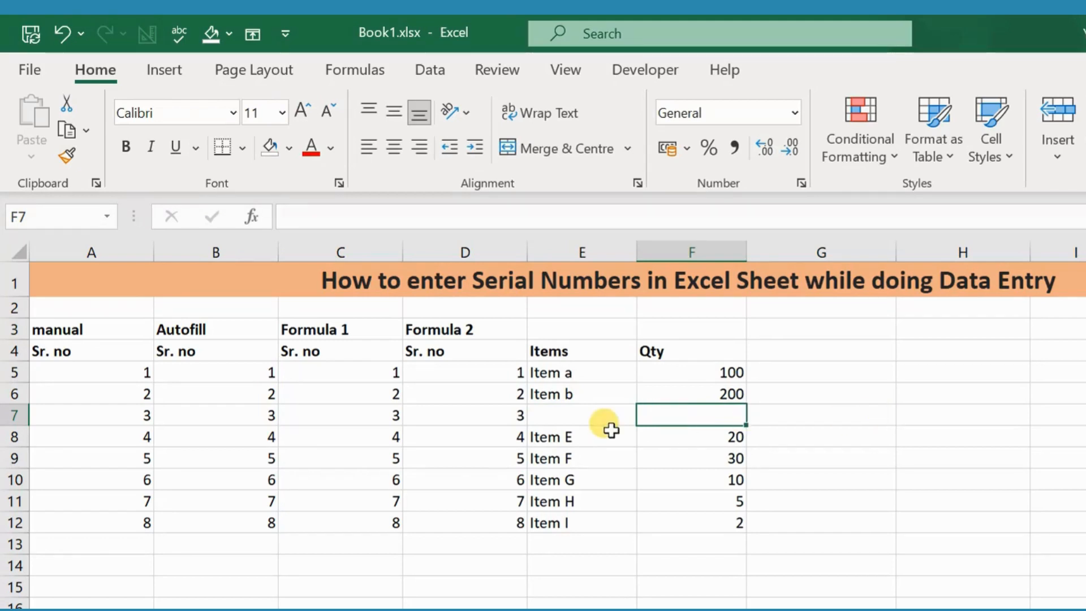
# Undo the clearing to restore the Item c name and its quantity
pyautogui.moveTo(569, 421); pyautogui.dragTo(1082, 419)
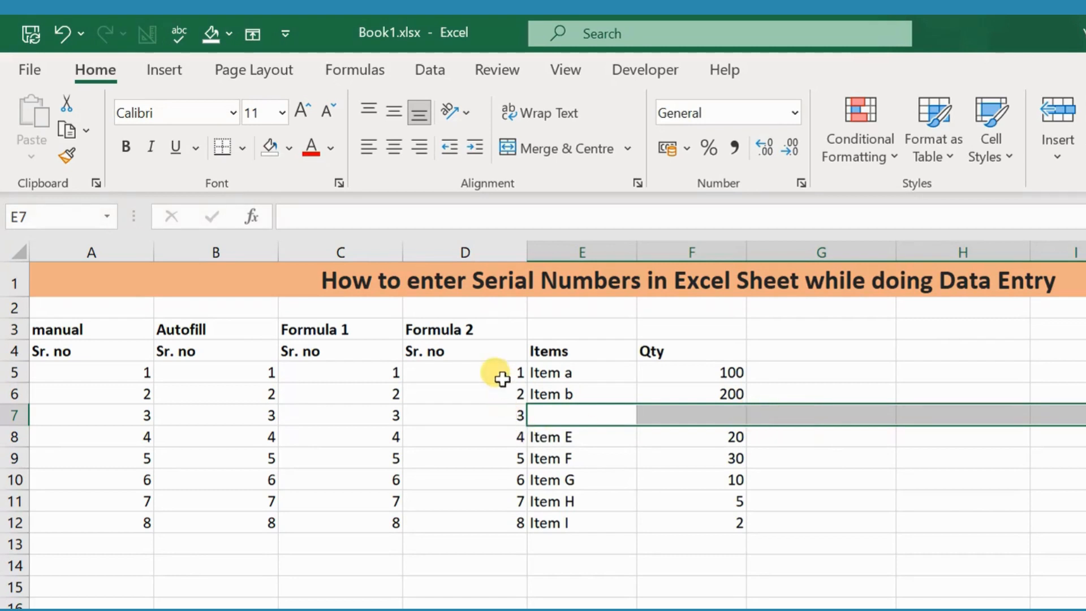
pyautogui.click(511, 525)
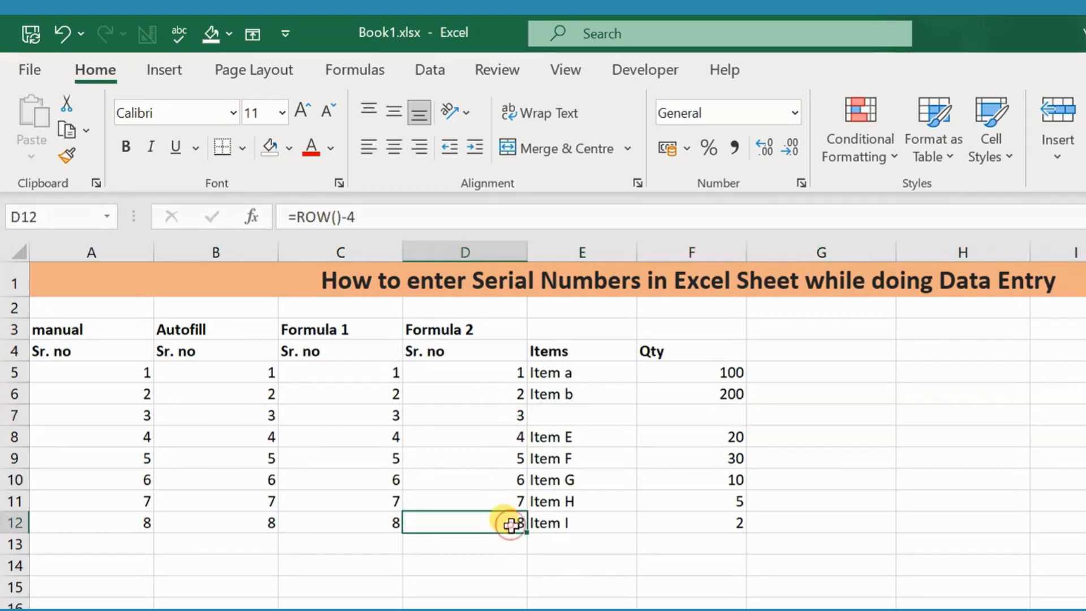
pyautogui.doubleClick(564, 373)
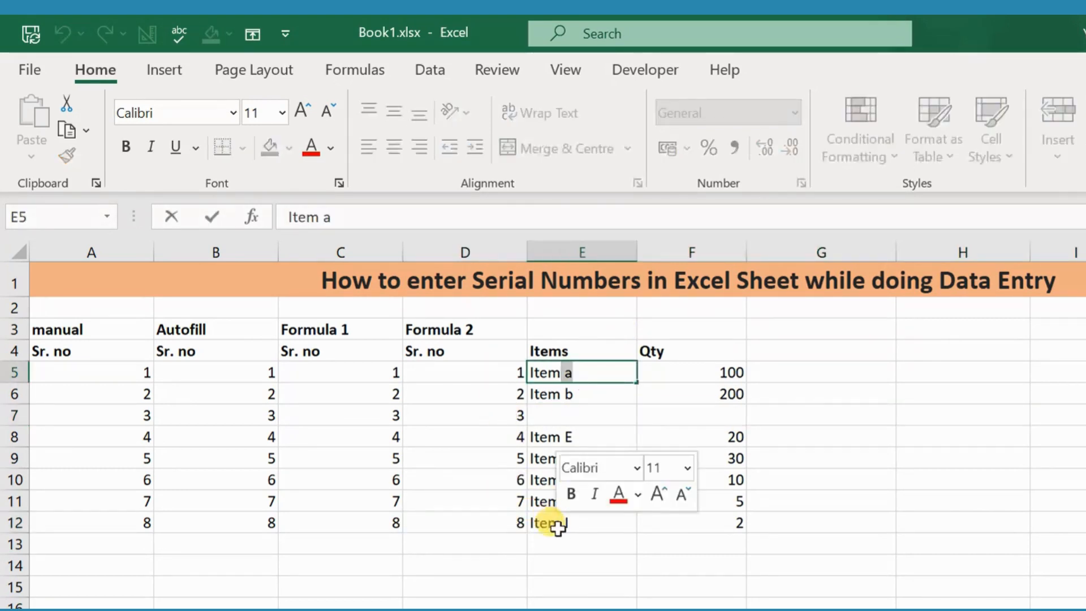
pyautogui.click(688, 591)
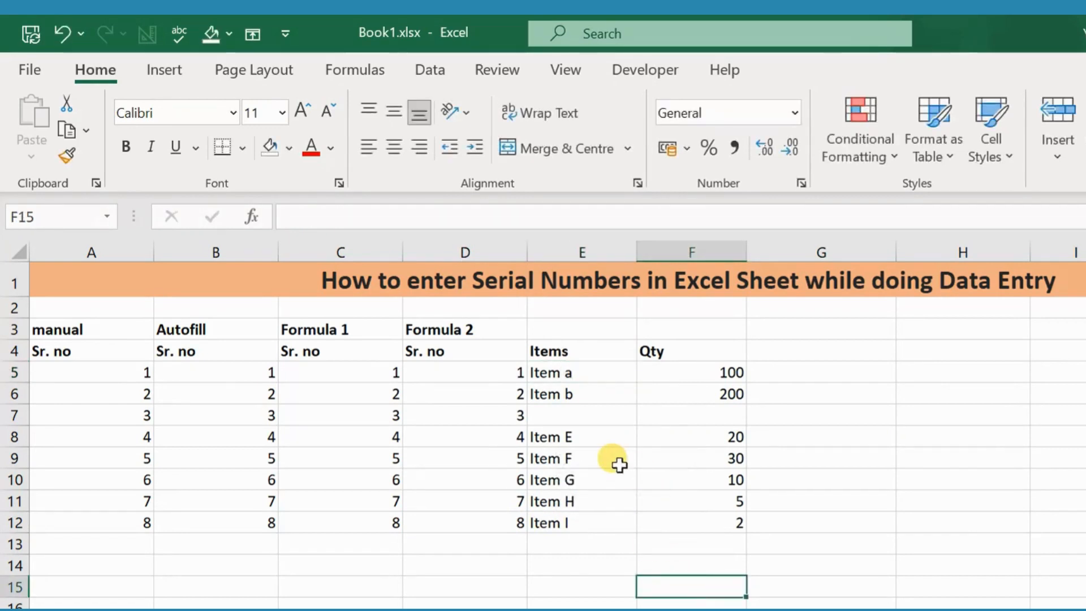
pyautogui.hotkey('ctrl', 'z')
pyautogui.hotkey('ctrl', 'z')
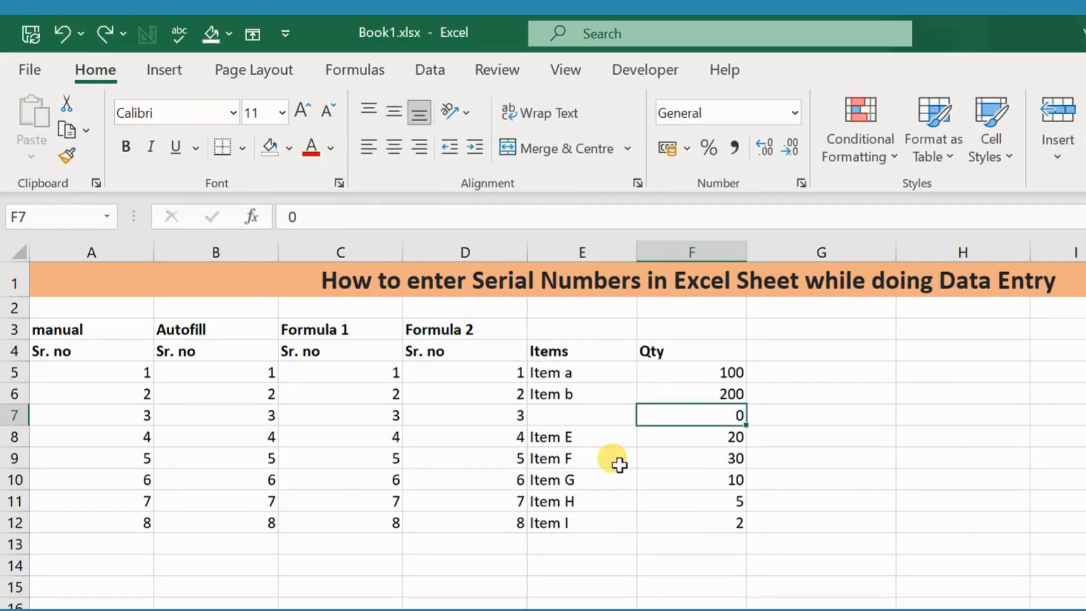
pyautogui.hotkey('ctrl', 'z')
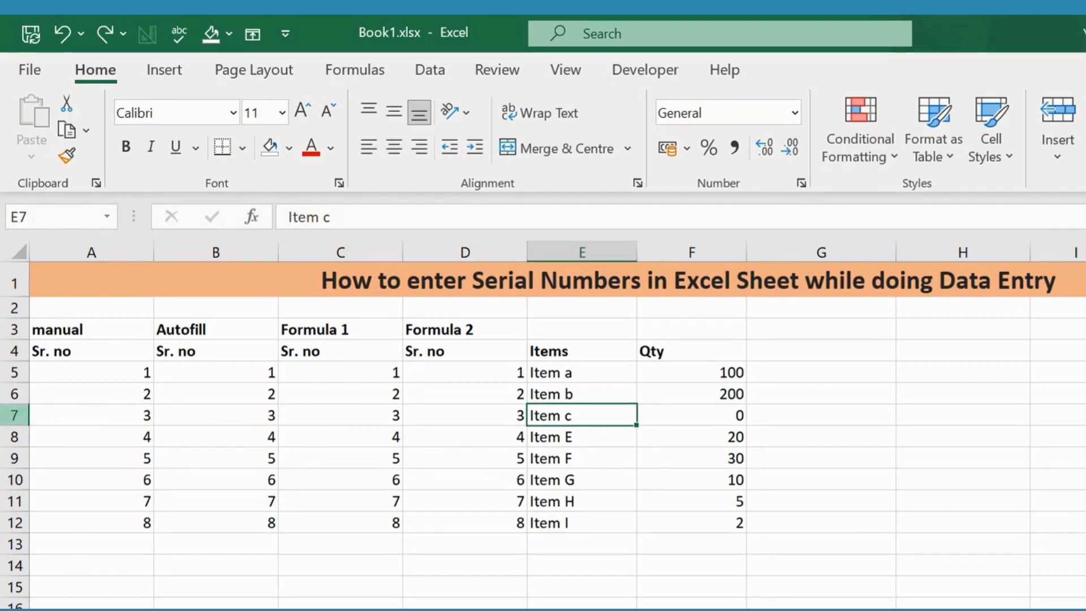
# Delete the entire row 7 holding Item c
pyautogui.click(14, 415)
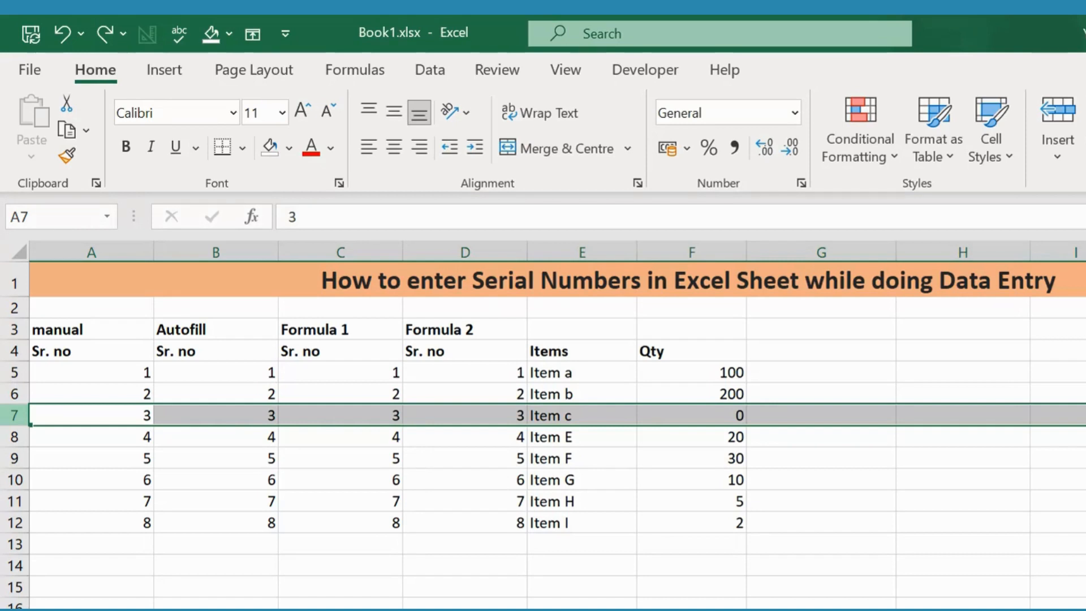
pyautogui.rightClick(15, 412)
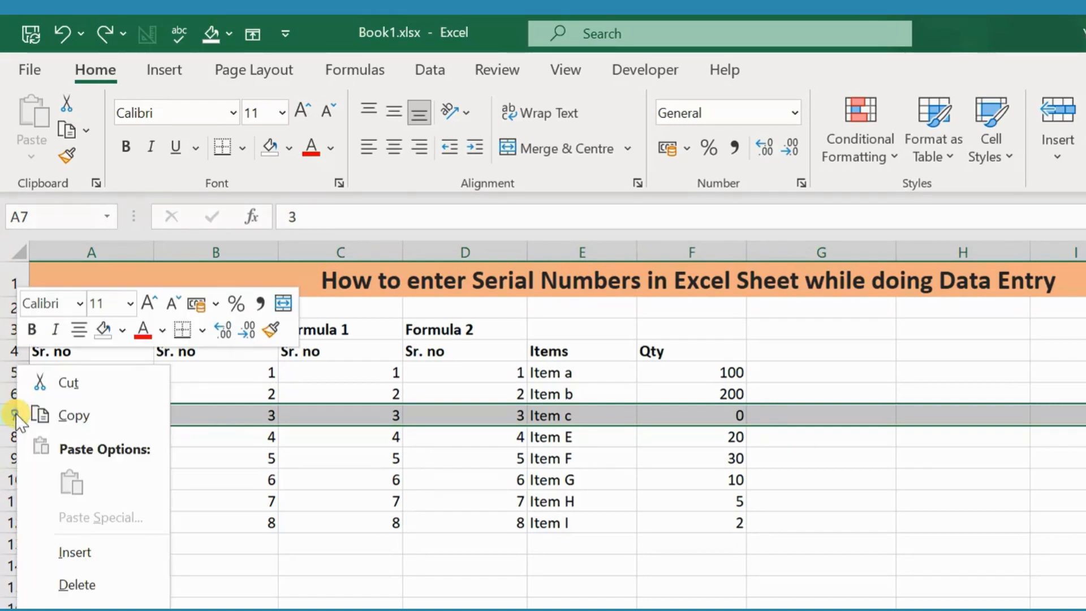
pyautogui.click(90, 588)
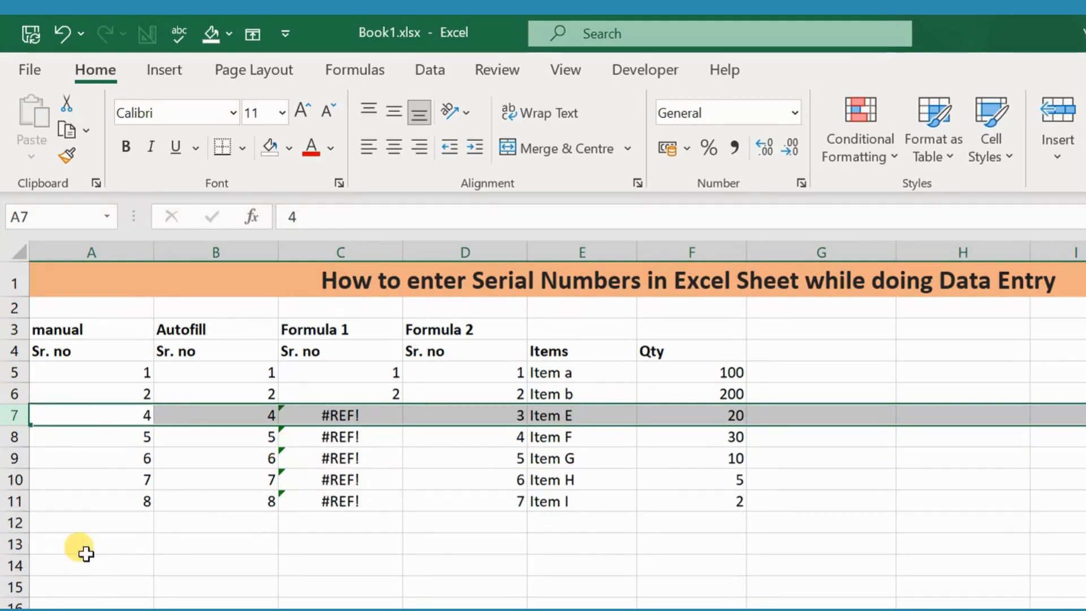
# Examine the Autofill and Formula 1 serial-number columns after the row deletion
pyautogui.click(203, 420)
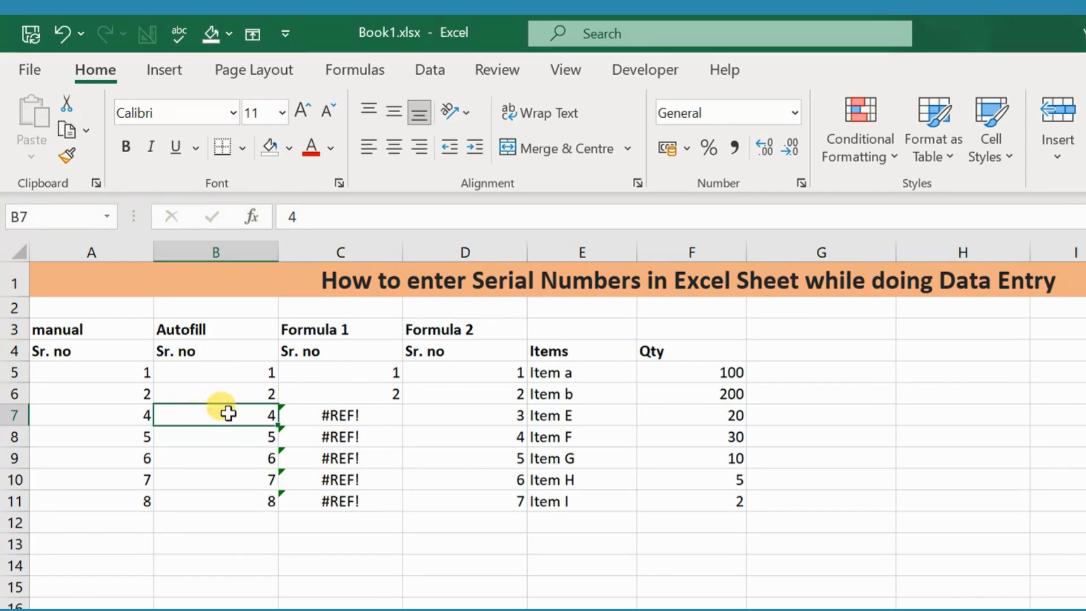
pyautogui.click(224, 329)
pyautogui.moveTo(225, 360); pyautogui.dragTo(221, 497)
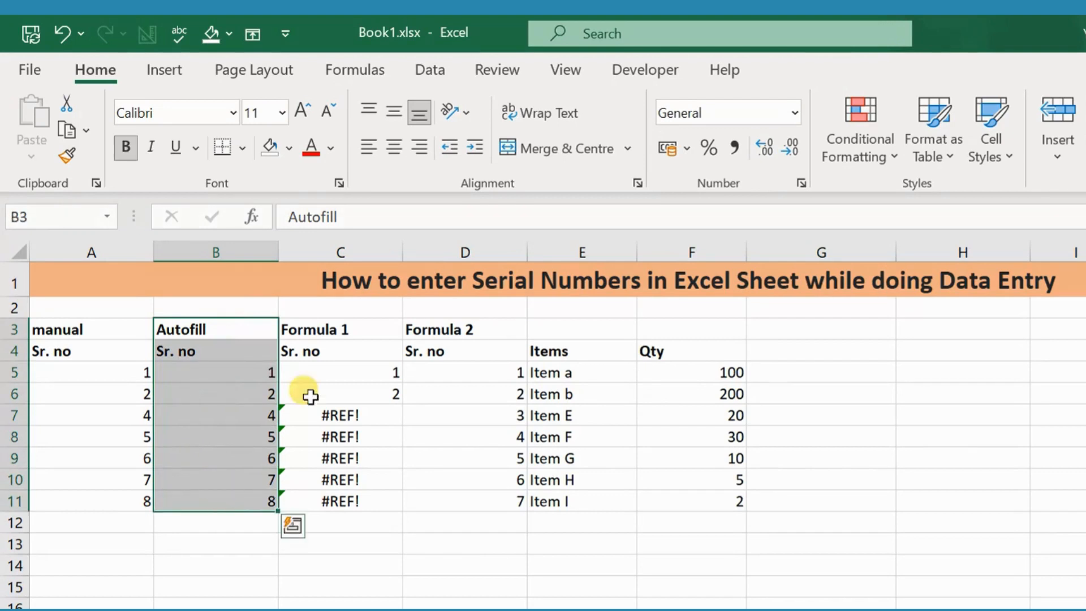
pyautogui.click(345, 332)
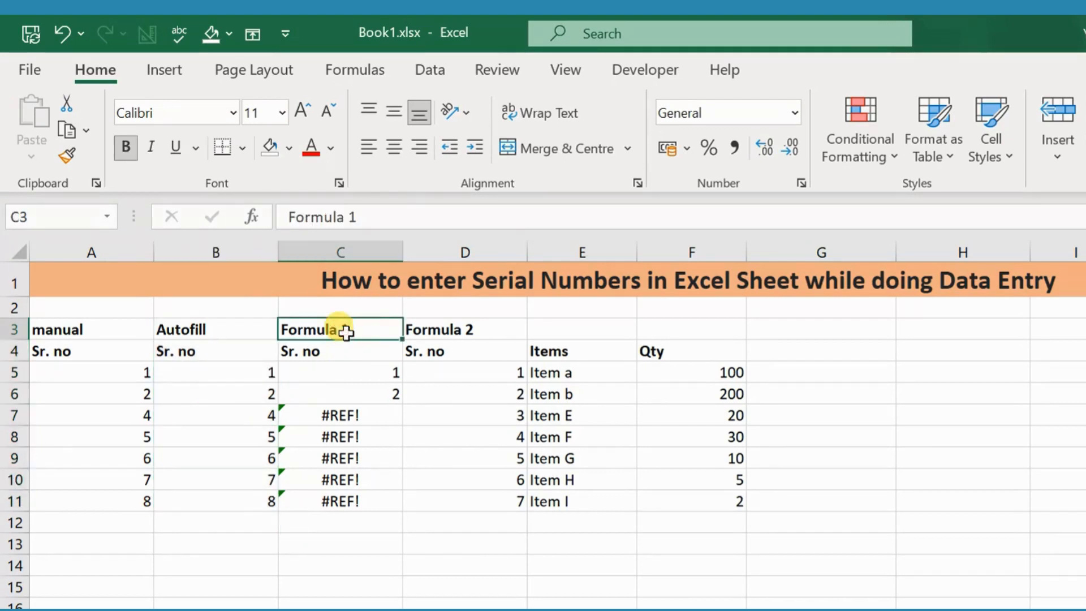
pyautogui.click(351, 372)
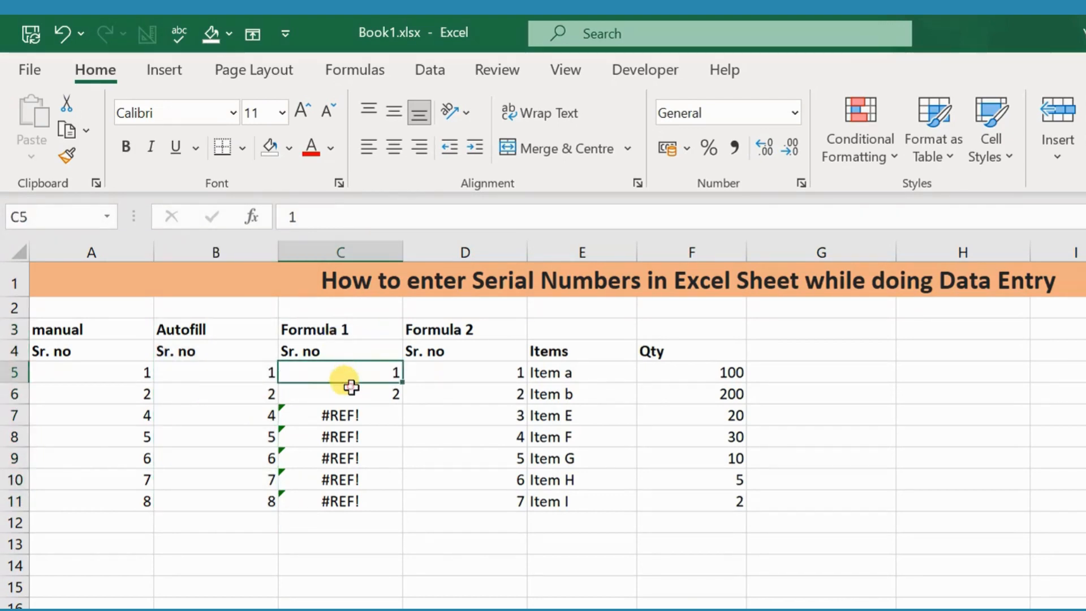
# Inspect the formulas in the first two Formula 1 serial-number cells, C5 and C6
pyautogui.click(351, 387)
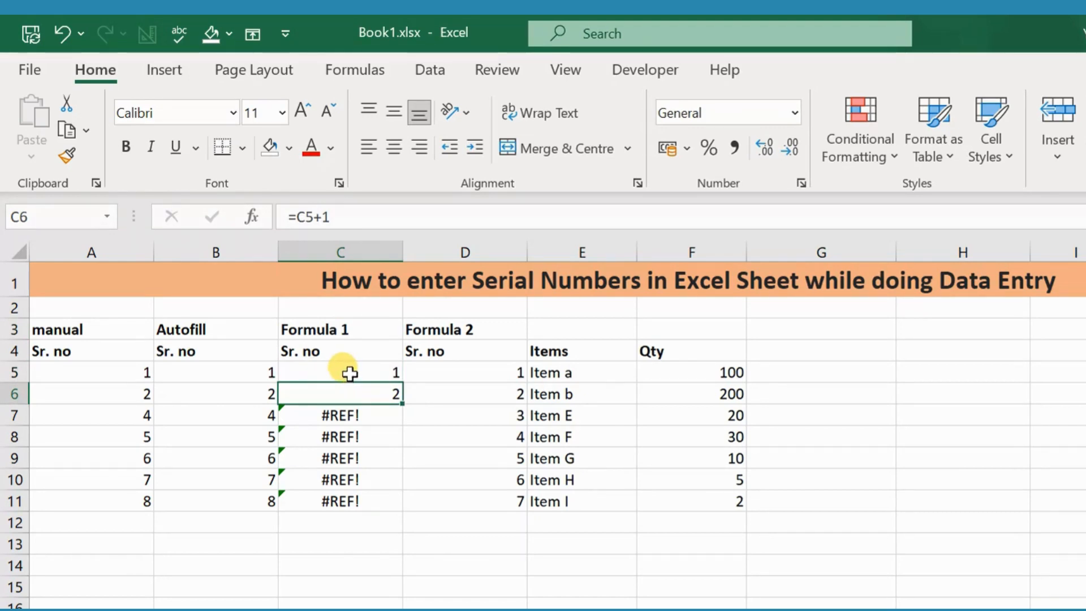
pyautogui.click(350, 373)
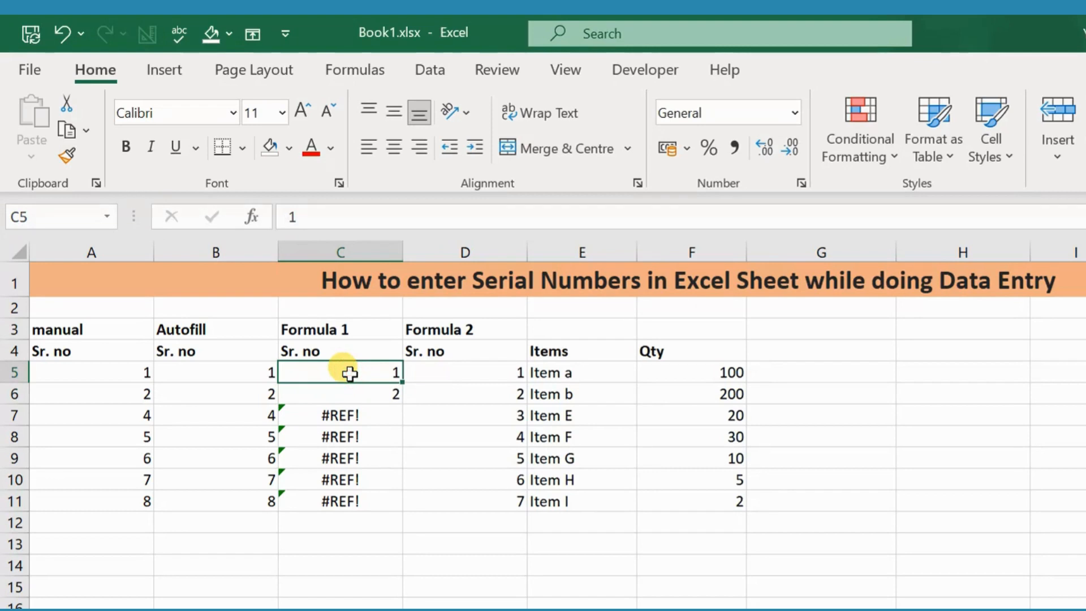
pyautogui.click(350, 393)
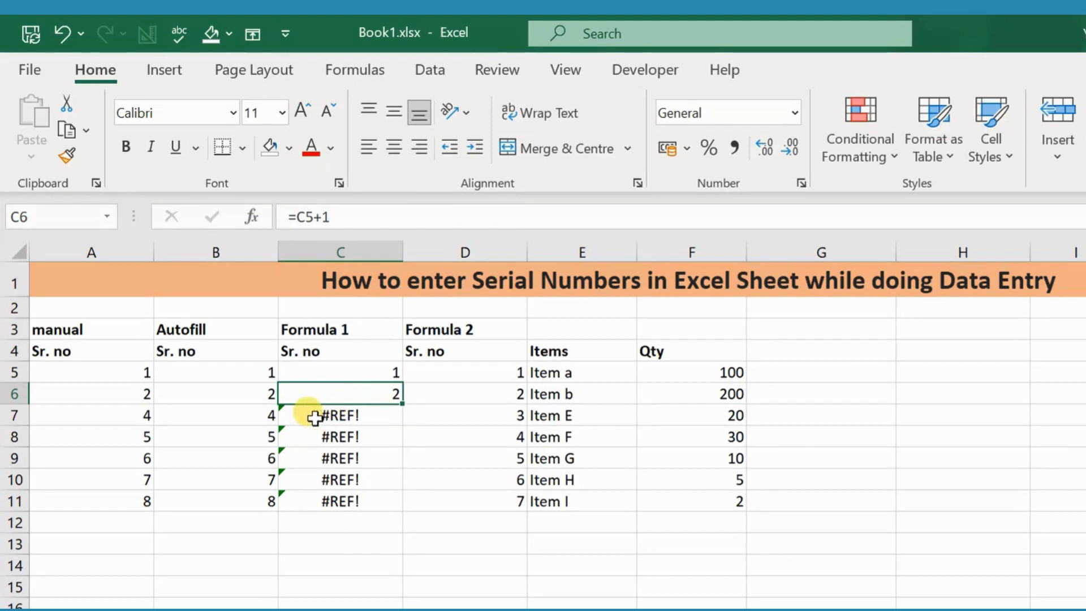
# Inspect the ROW-based formulas in the Formula 2 serial-number column after the row deletion
pyautogui.click(471, 375)
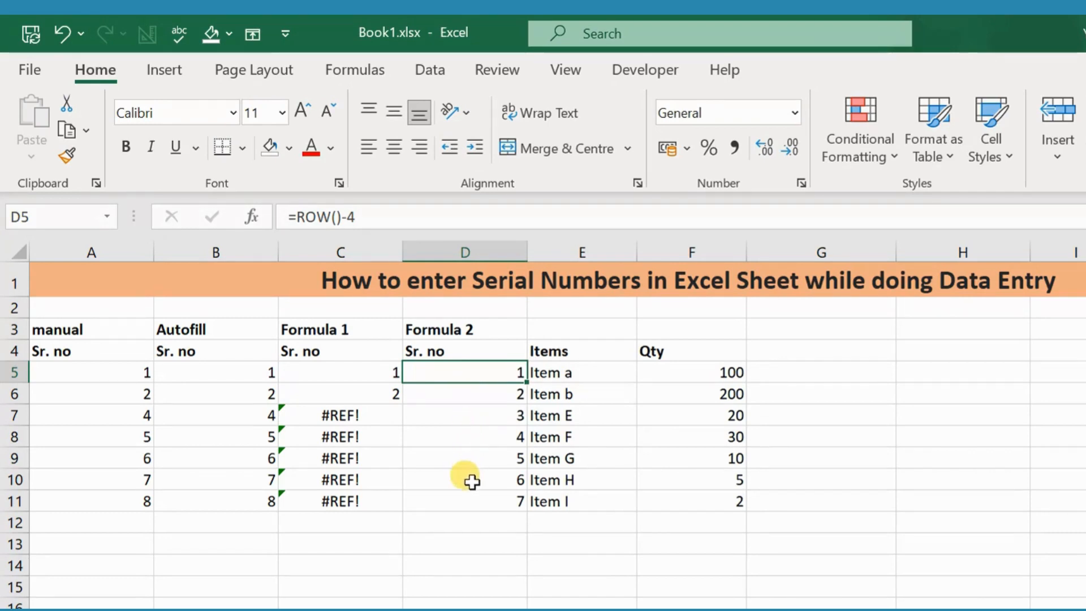
pyautogui.click(472, 501)
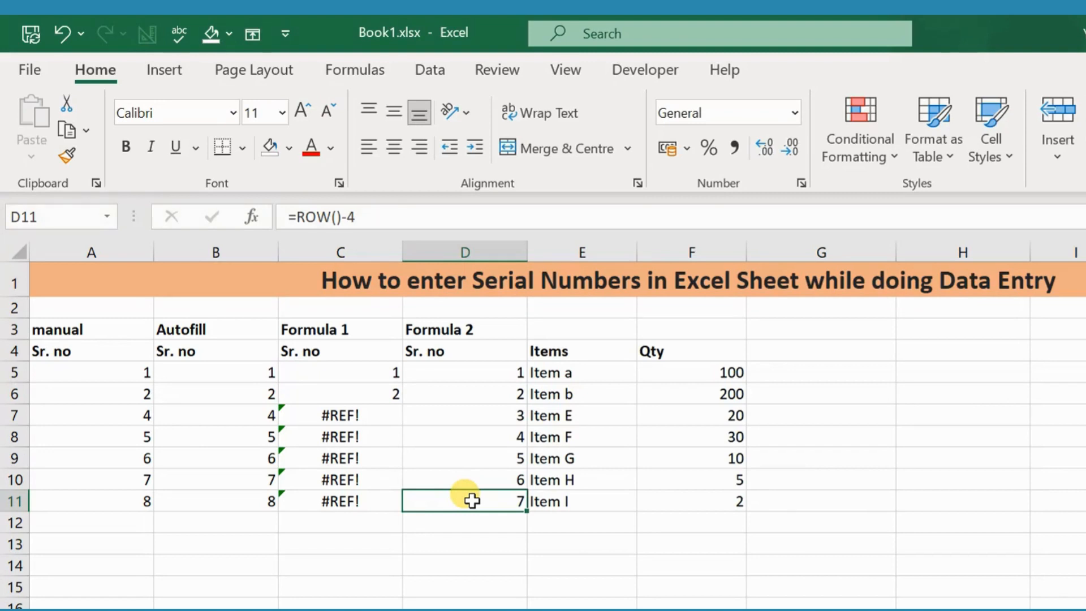
pyautogui.click(492, 369)
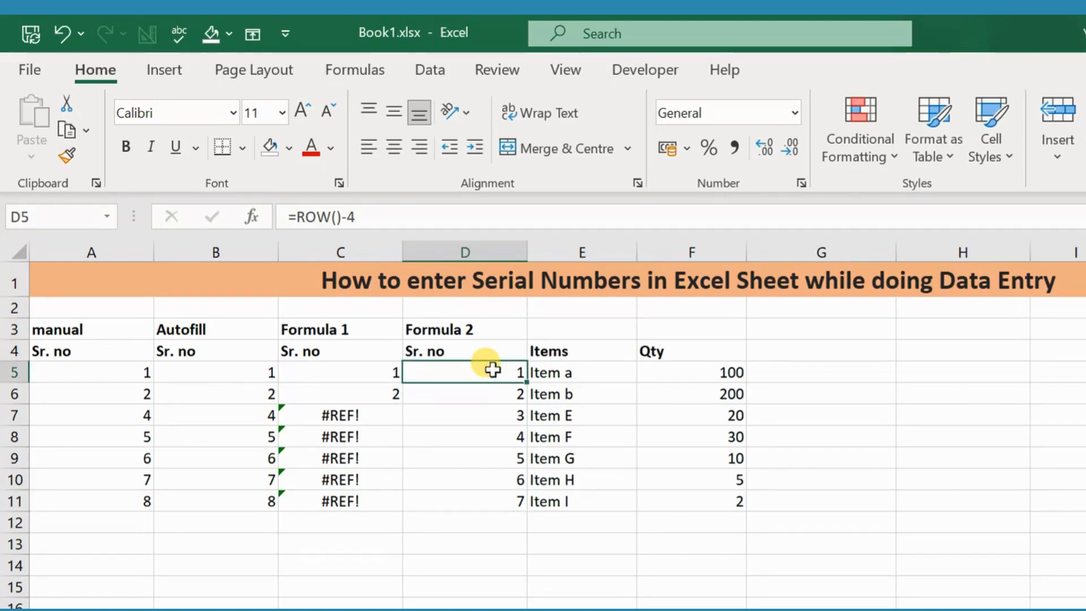